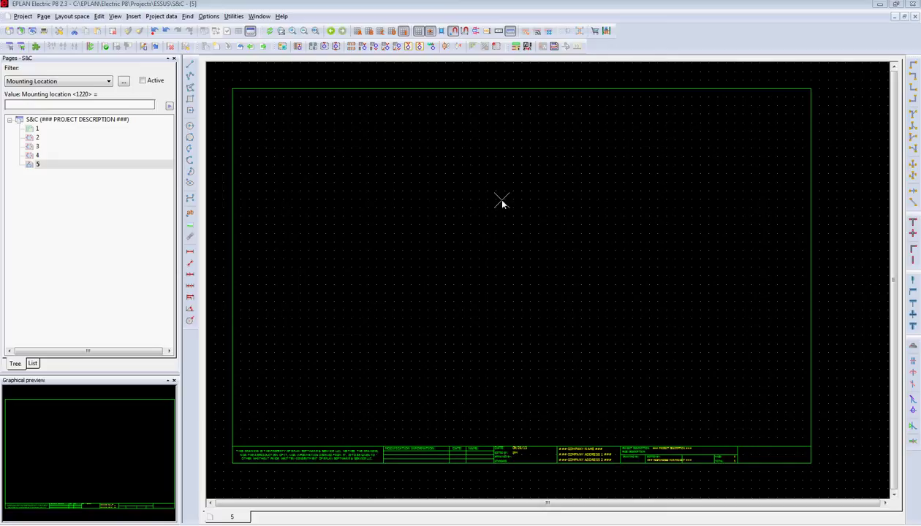
# Open page 5 of the S&C project from the Pages navigator
pyautogui.click(35, 165)
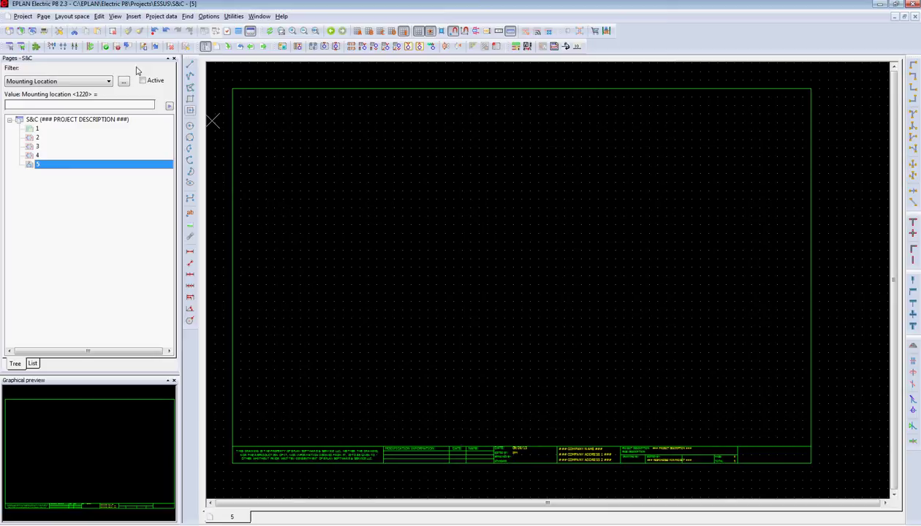
pyautogui.click(134, 16)
pyautogui.click(145, 57)
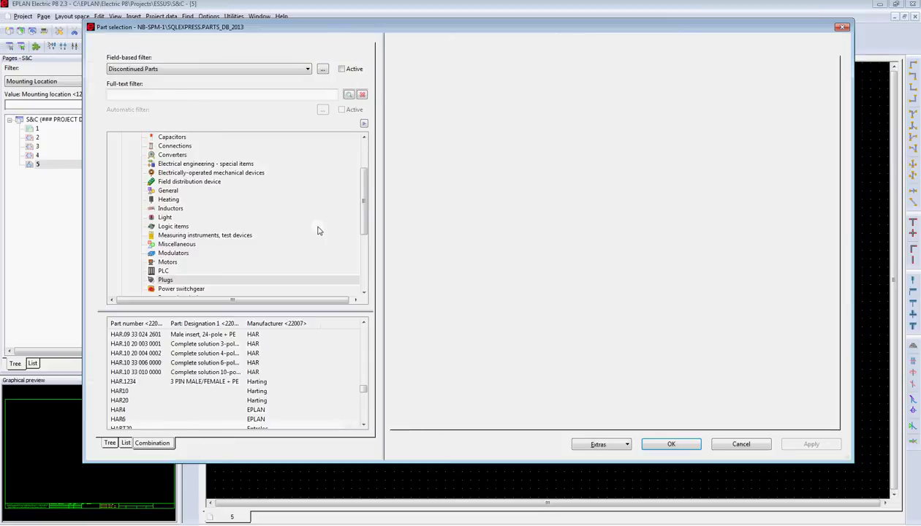
pyautogui.click(166, 282)
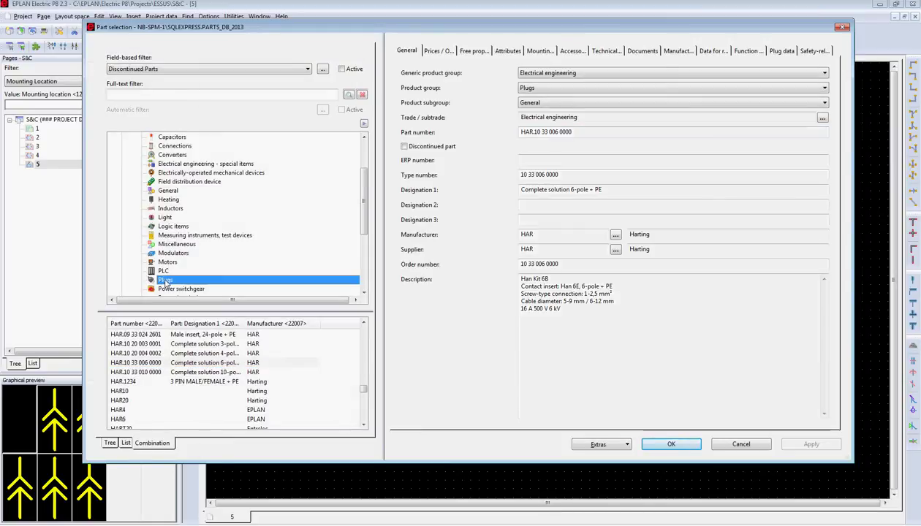
pyautogui.click(182, 364)
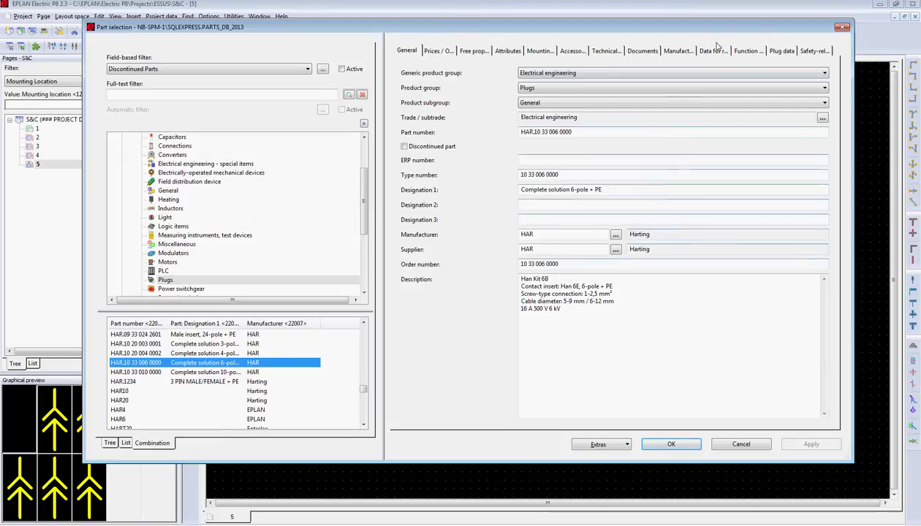
pyautogui.click(747, 51)
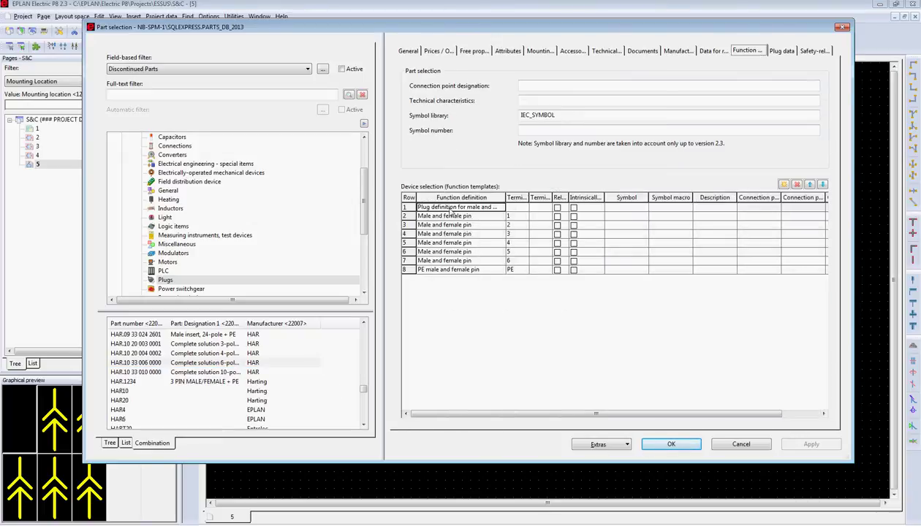
pyautogui.click(670, 443)
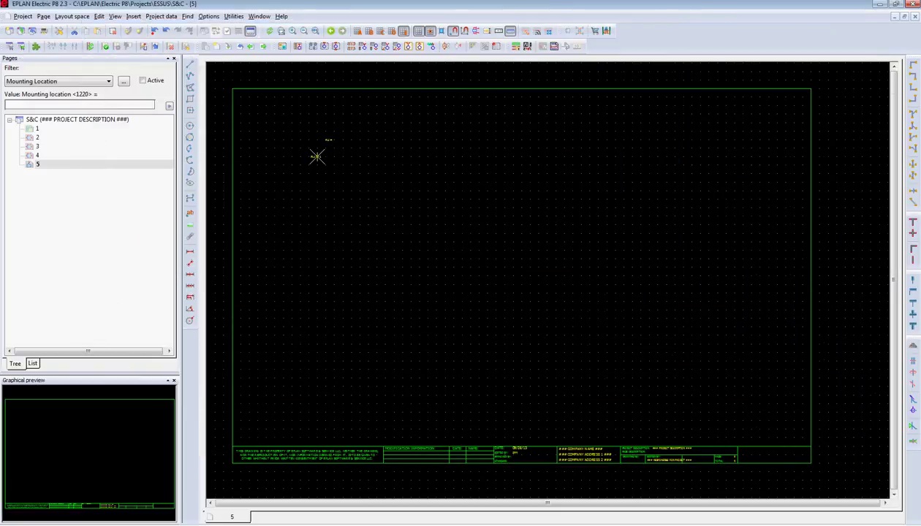
# Place the rotated PL1 plug pin near the top left of page 5
pyautogui.scroll(3, 317, 154)
pyautogui.press('Tab')
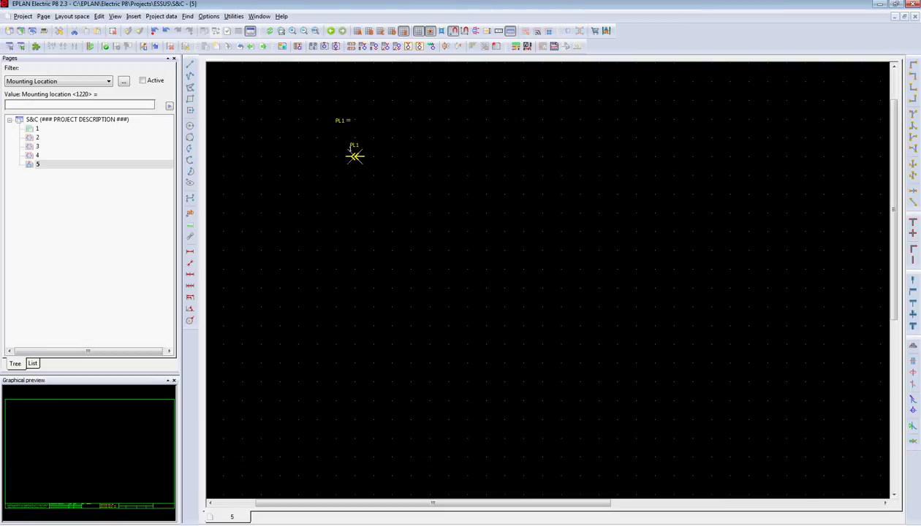
pyautogui.click(354, 156)
pyautogui.press('Escape')
# Clear the PL1 pin's designation value and confirm its properties
pyautogui.doubleClick(355, 159)
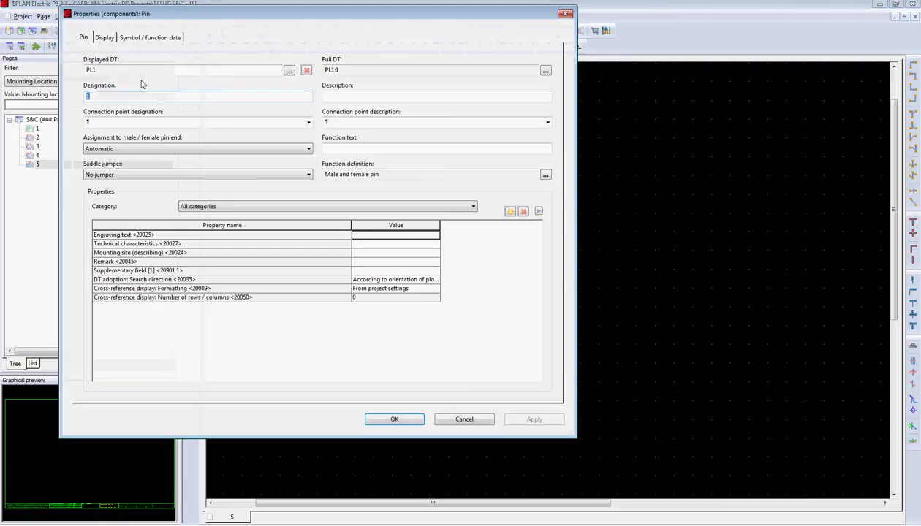
pyautogui.press('BackSpace')
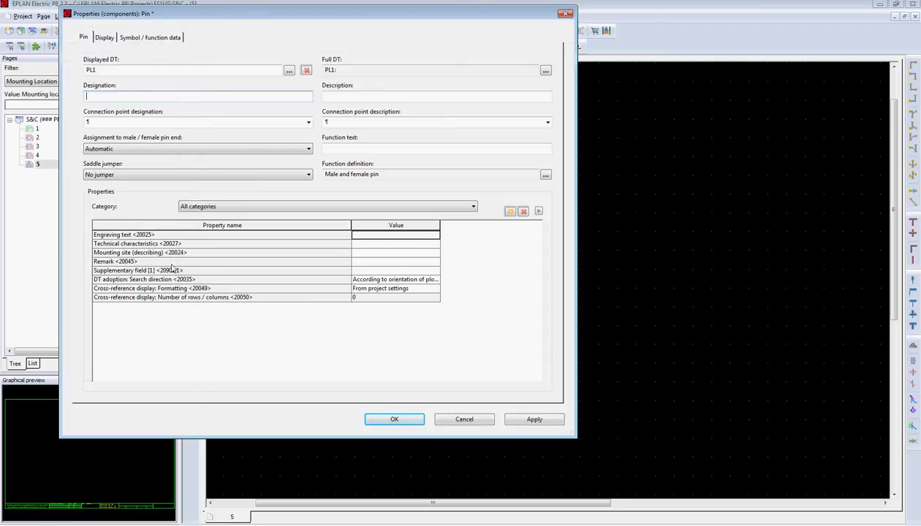
pyautogui.click(150, 39)
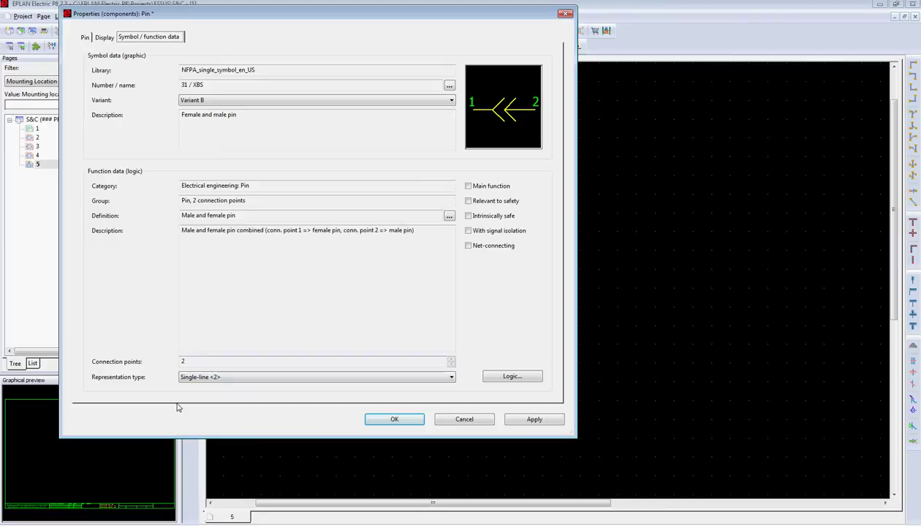
pyautogui.click(394, 420)
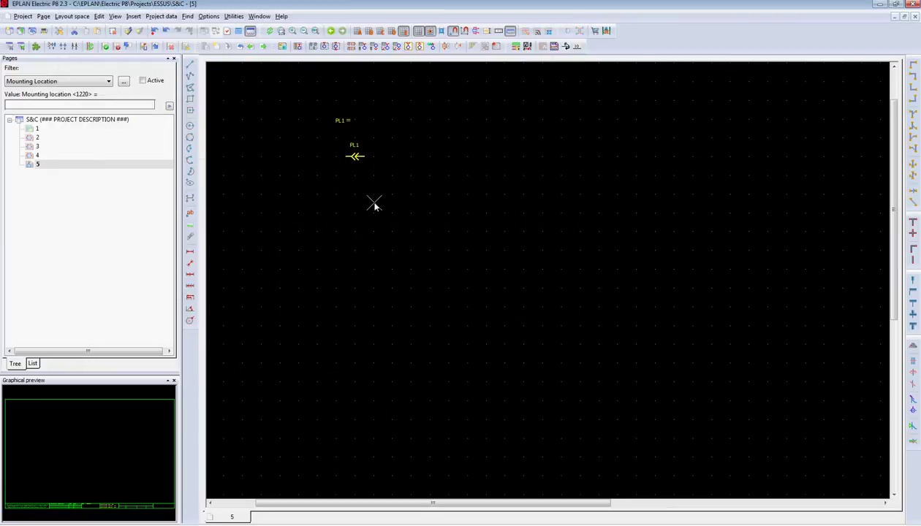
# Insert the same plug part as PL2, level with PL1 to its right
pyautogui.click(133, 16)
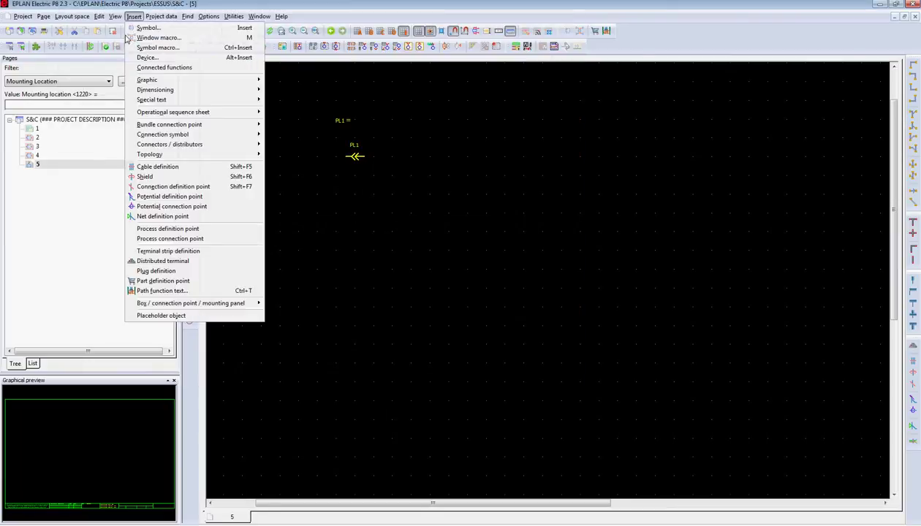
pyautogui.click(147, 58)
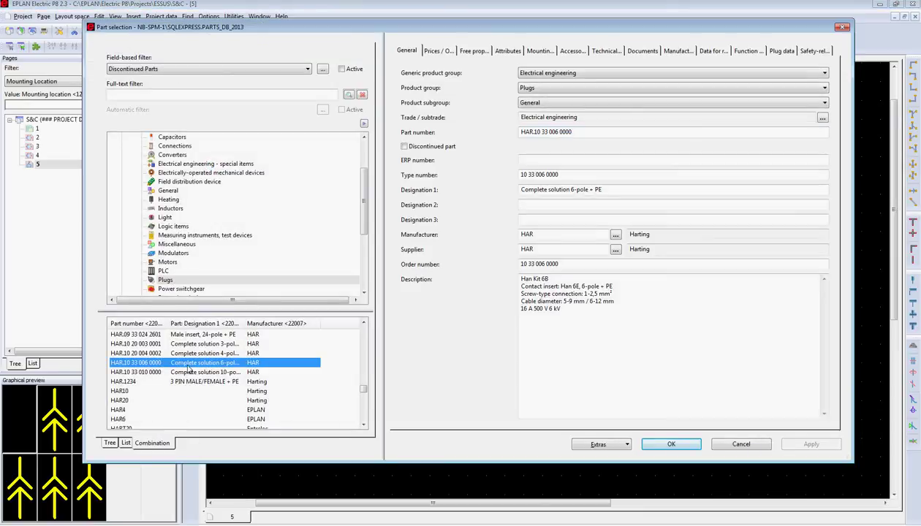
pyautogui.click(668, 445)
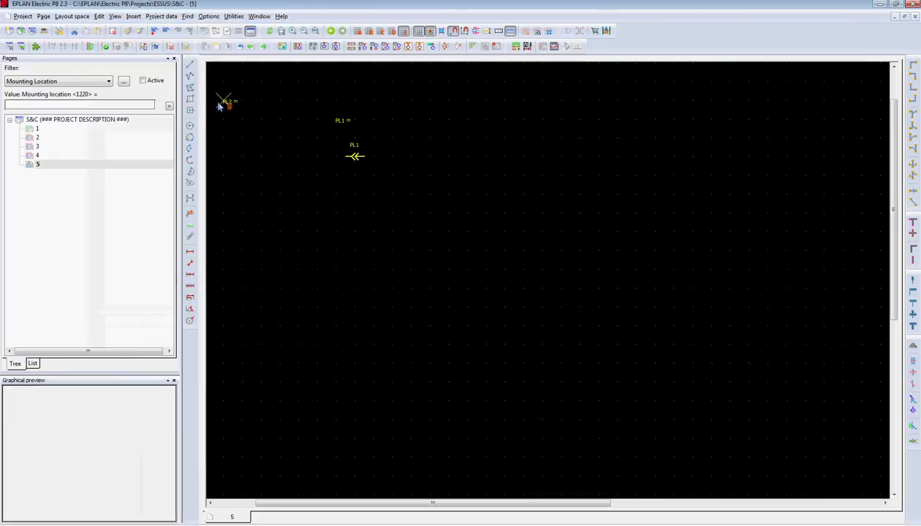
pyautogui.click(559, 119)
pyautogui.click(561, 156)
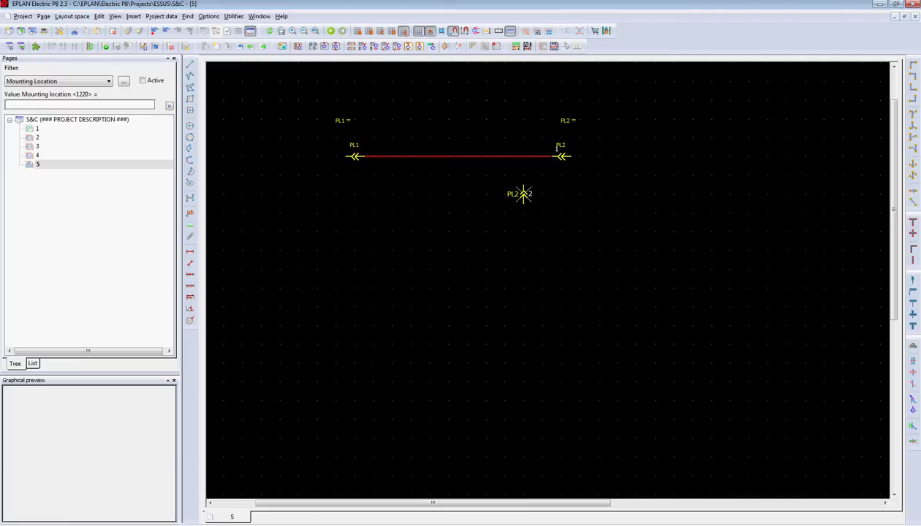
pyautogui.press('Escape')
# Review PL2's pin designation properties and close them unchanged
pyautogui.doubleClick(563, 159)
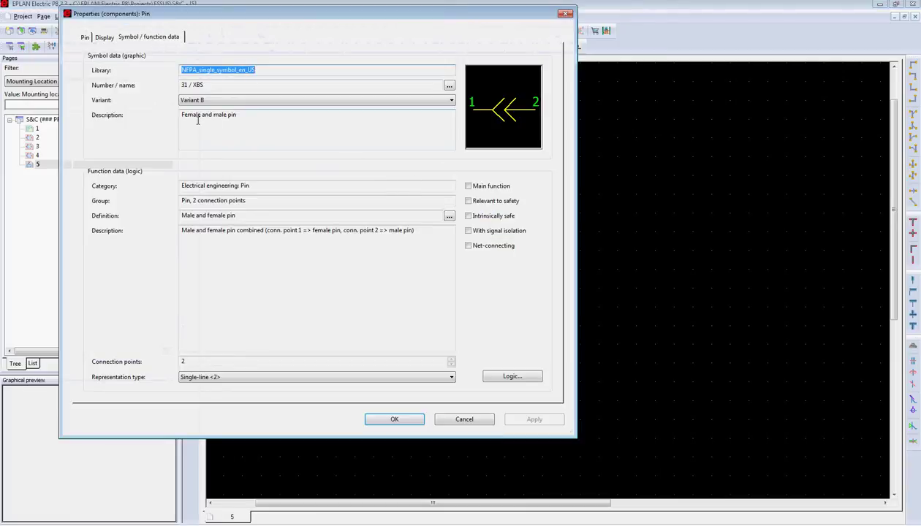
pyautogui.click(85, 38)
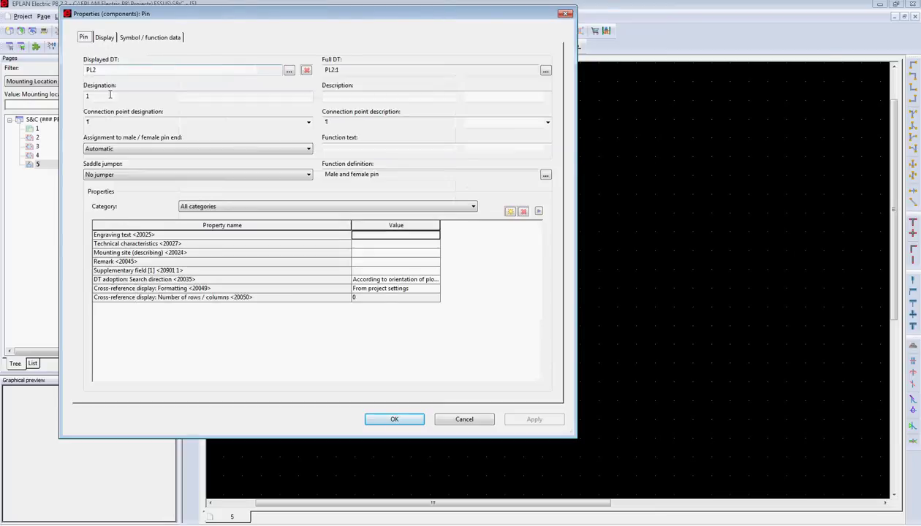
pyautogui.press('Return')
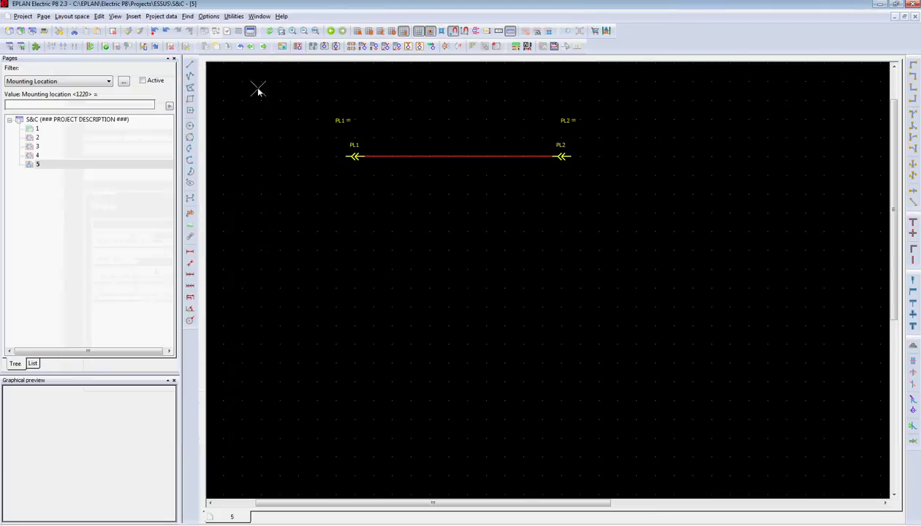
# Place a connection definition point on the PL1–PL2 wire
pyautogui.click(134, 16)
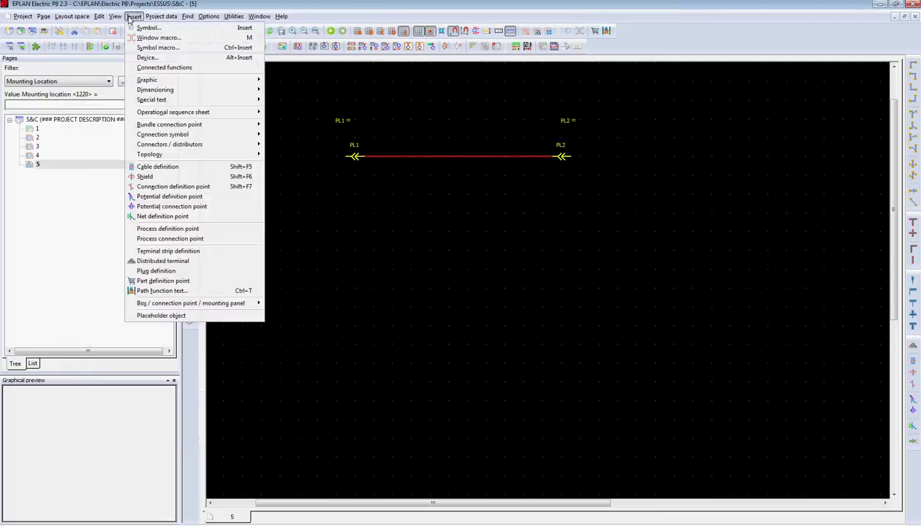
pyautogui.click(150, 188)
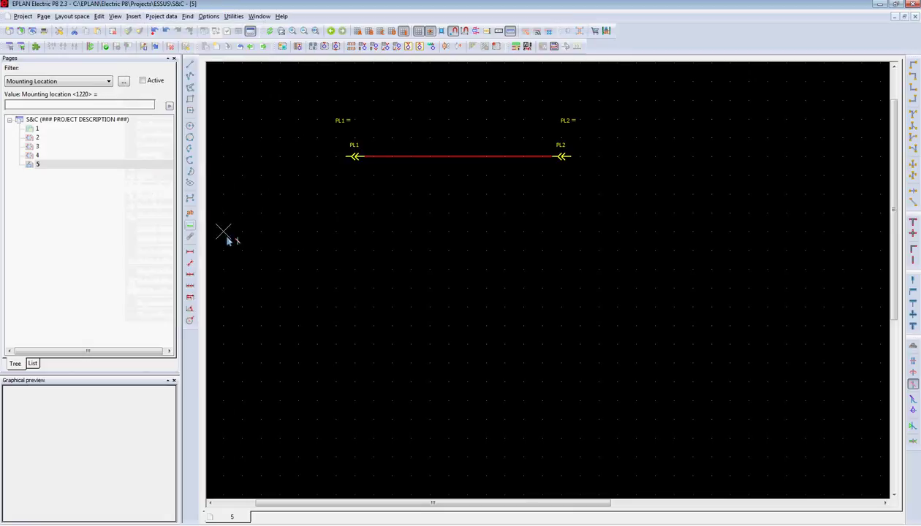
pyautogui.click(466, 159)
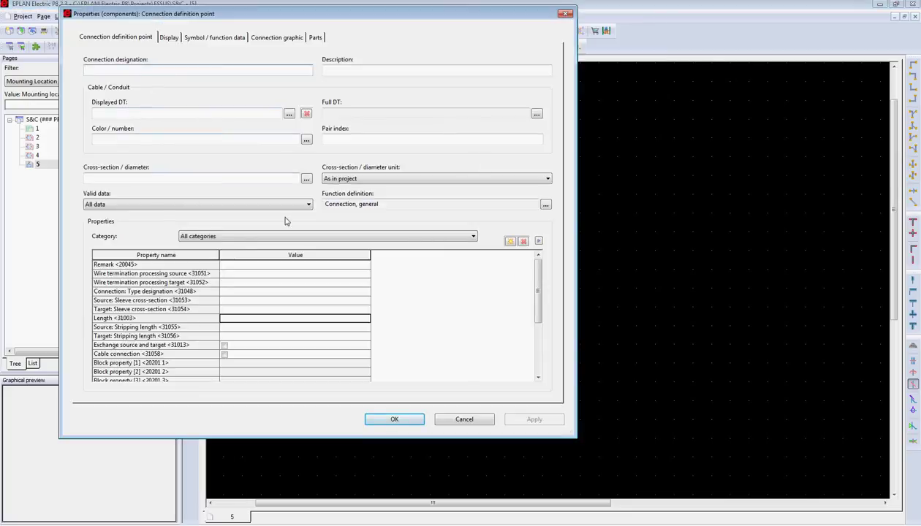
# Switch the connection point's representation type to one allowing device interconnection
pyautogui.click(228, 38)
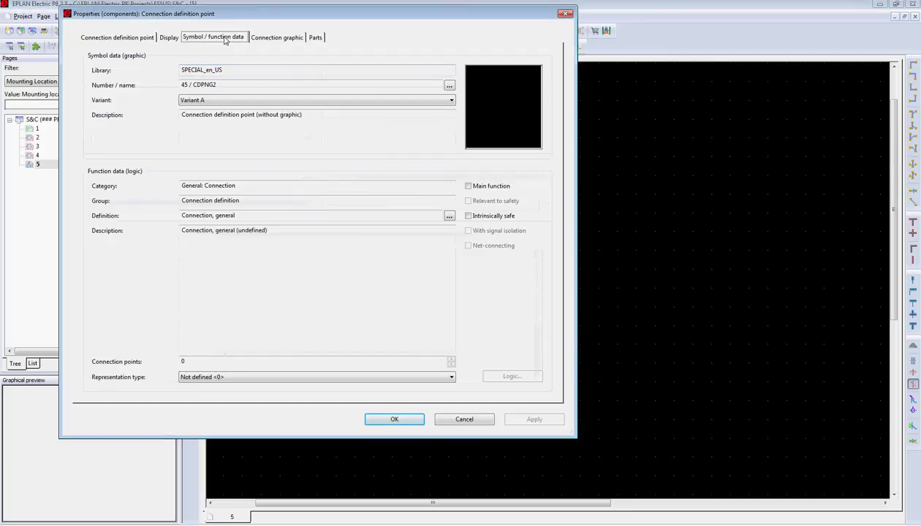
pyautogui.click(210, 377)
pyautogui.click(218, 399)
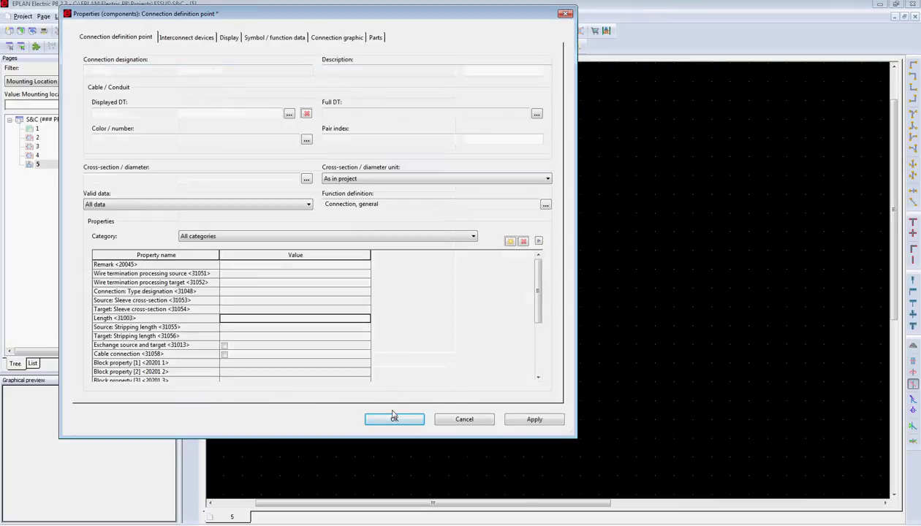
# Interconnect PL1 pin 1 with PL2 pin 1 and PL1 pin 2 with PL2 pin 4
pyautogui.click(185, 38)
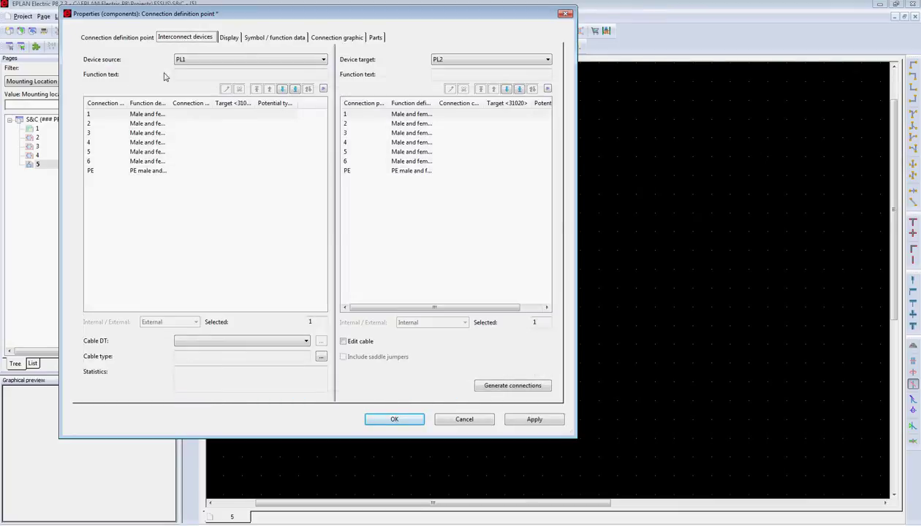
pyautogui.click(92, 115)
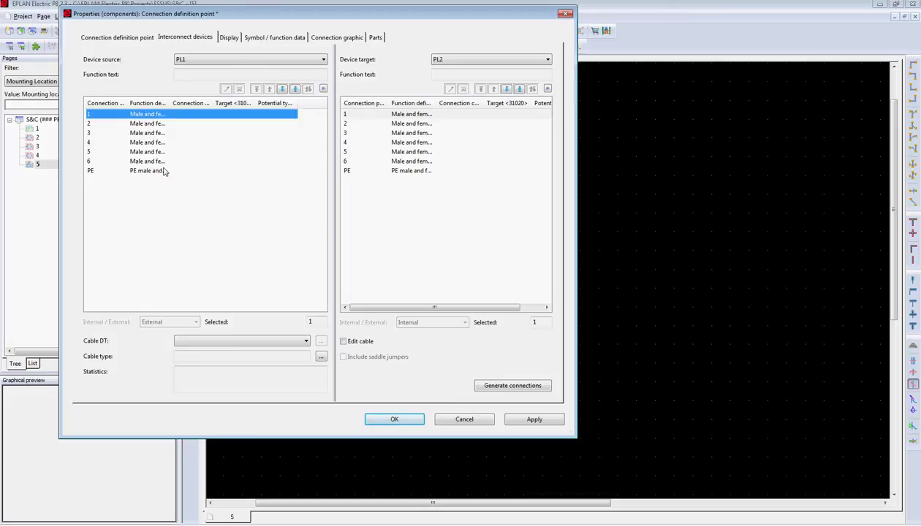
pyautogui.click(418, 115)
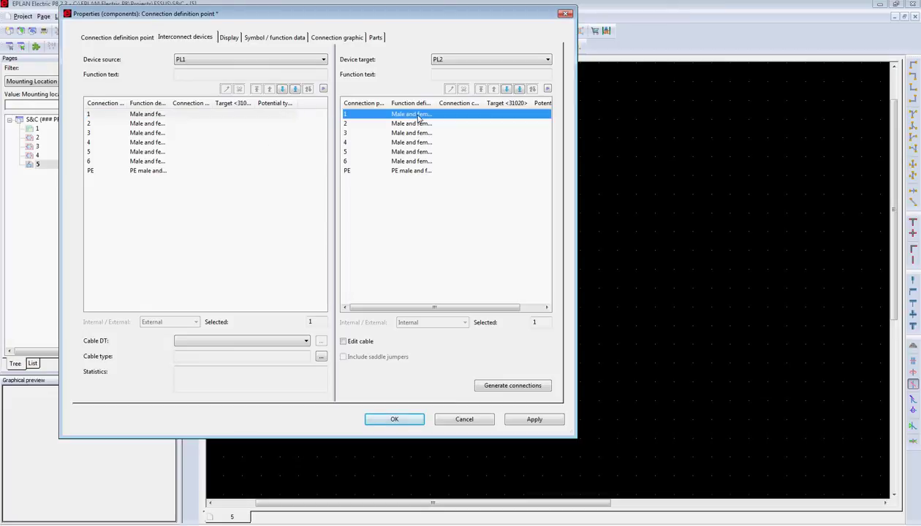
pyautogui.click(236, 115)
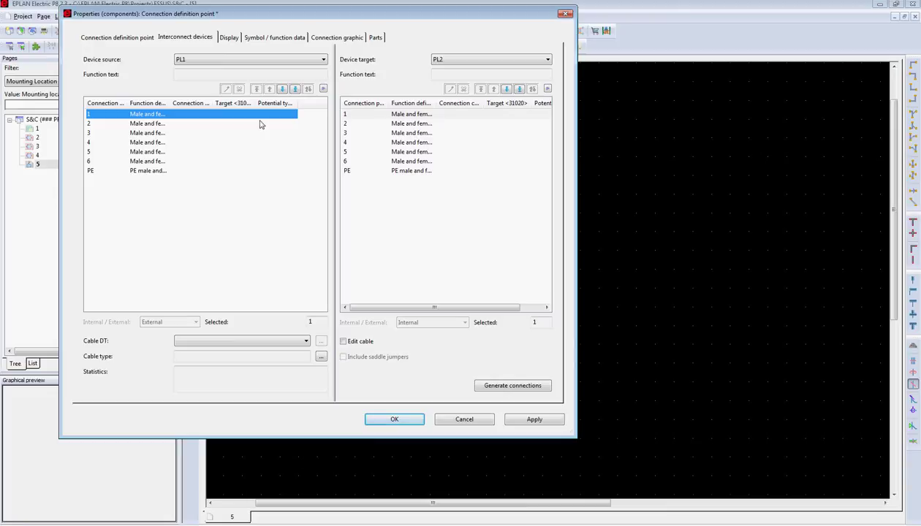
pyautogui.keyDown('ctrl'); pyautogui.click(414, 116); pyautogui.keyUp('ctrl')
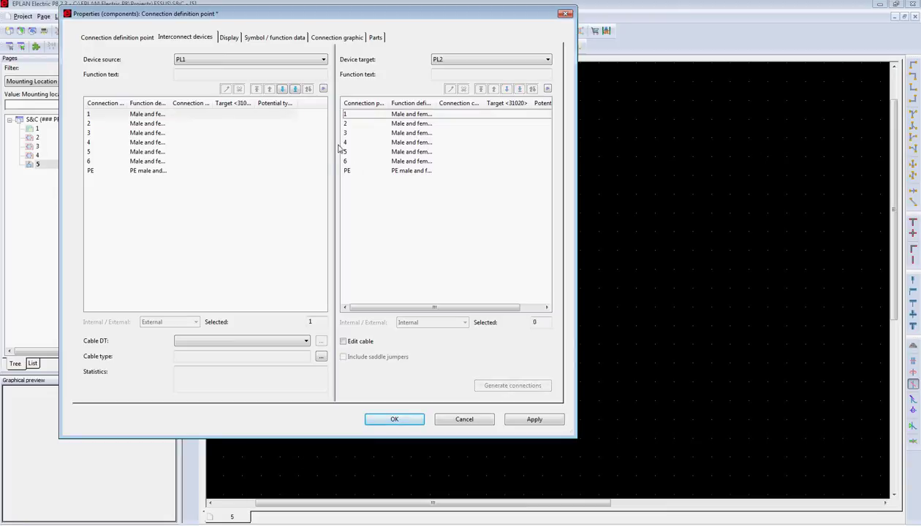
pyautogui.click(401, 115)
pyautogui.click(515, 386)
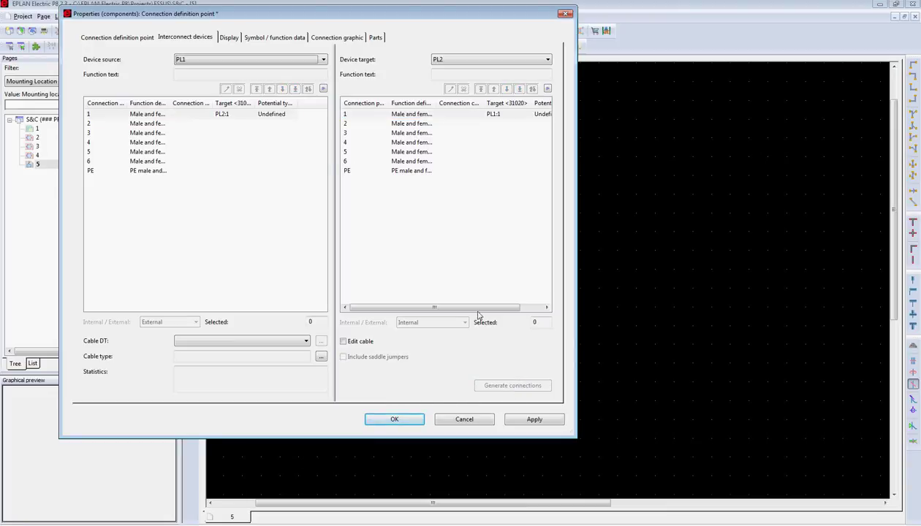
pyautogui.click(148, 125)
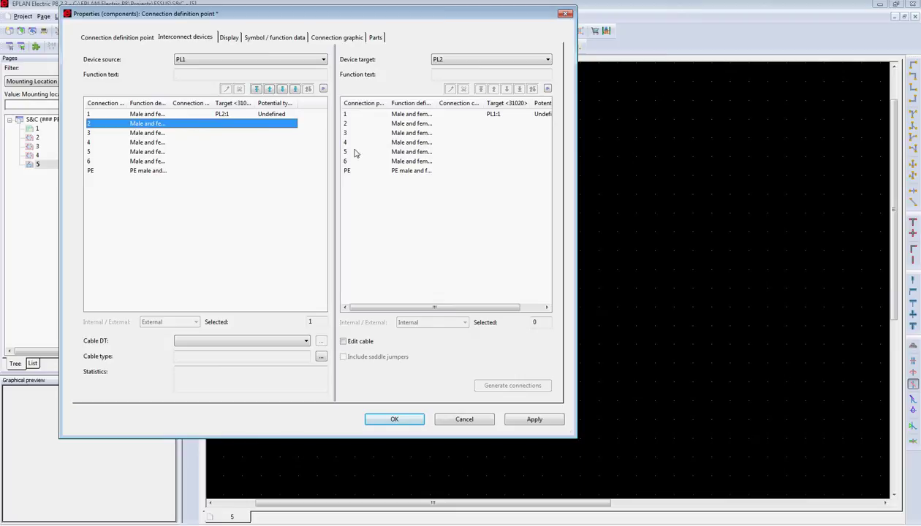
pyautogui.click(394, 142)
pyautogui.click(497, 387)
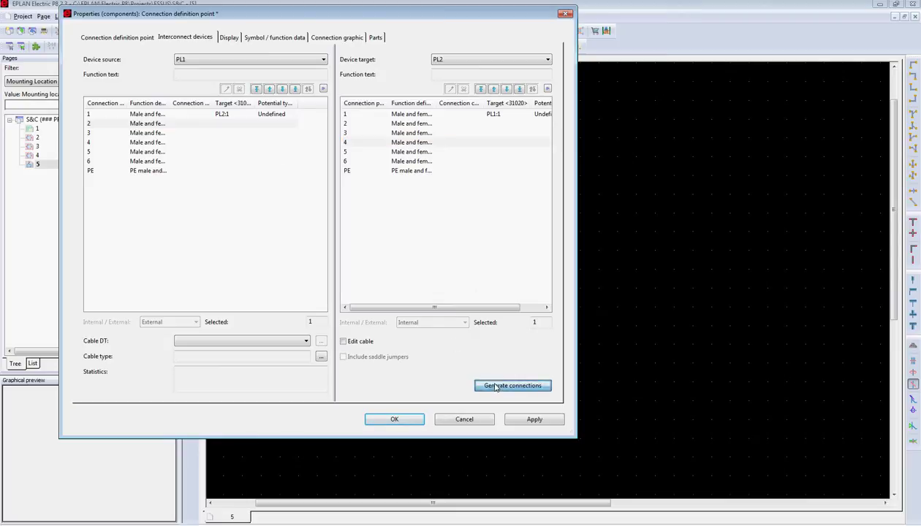
# Interconnect PL1 pins 3, 4, 5 with PL2 pins 2, 3, 5
pyautogui.click(139, 134)
pyautogui.click(388, 123)
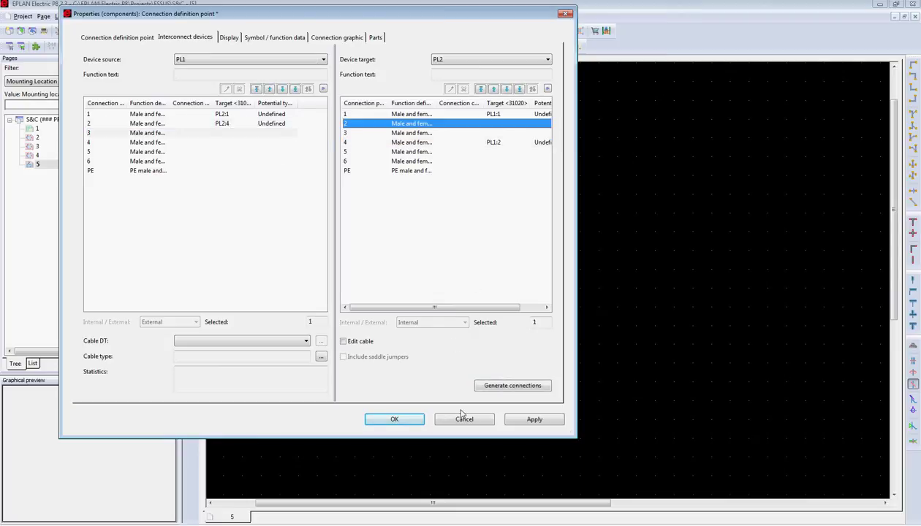
pyautogui.click(530, 385)
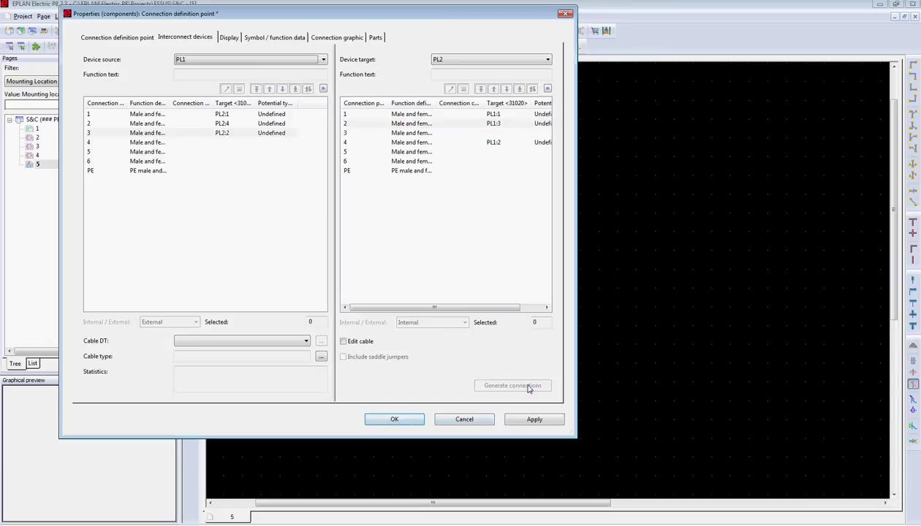
pyautogui.click(160, 143)
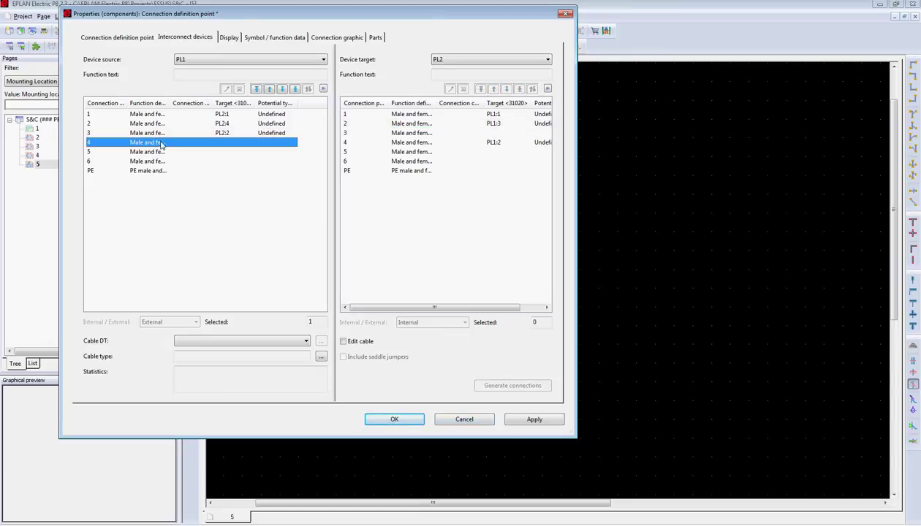
pyautogui.click(413, 133)
pyautogui.click(511, 385)
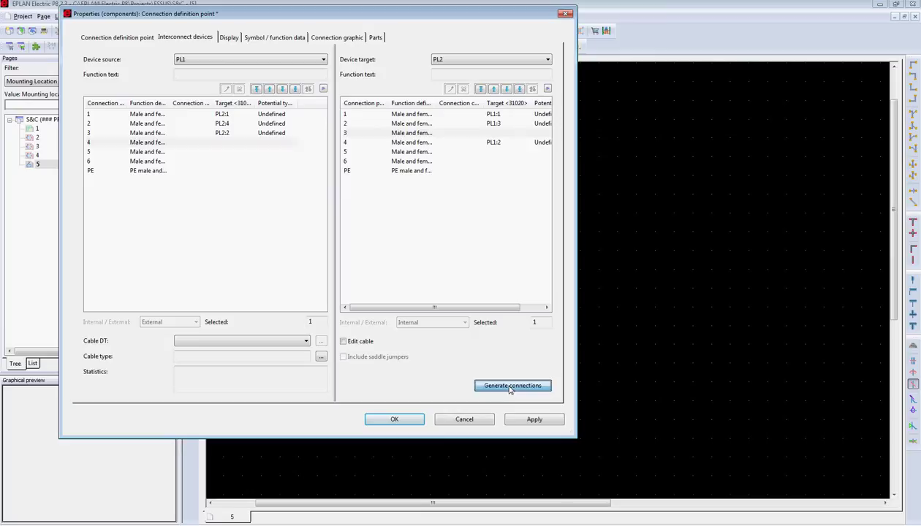
pyautogui.click(150, 152)
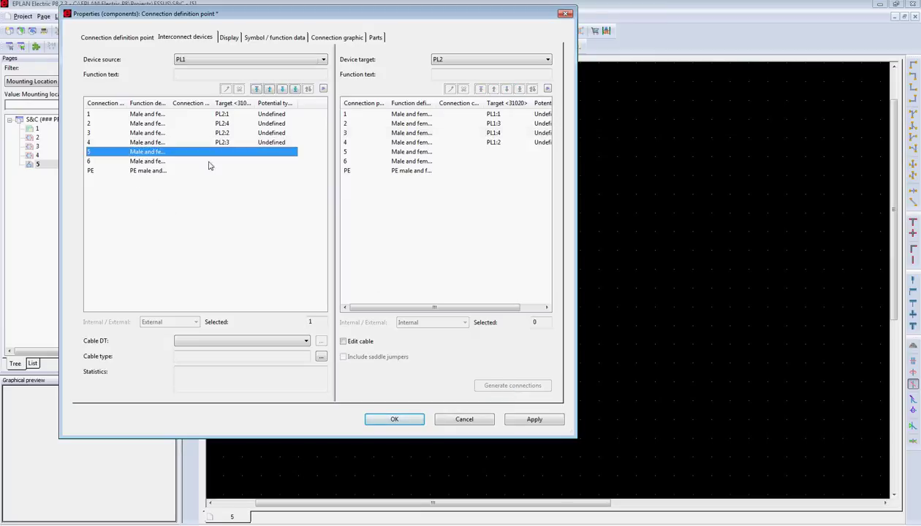
pyautogui.click(404, 152)
pyautogui.click(494, 384)
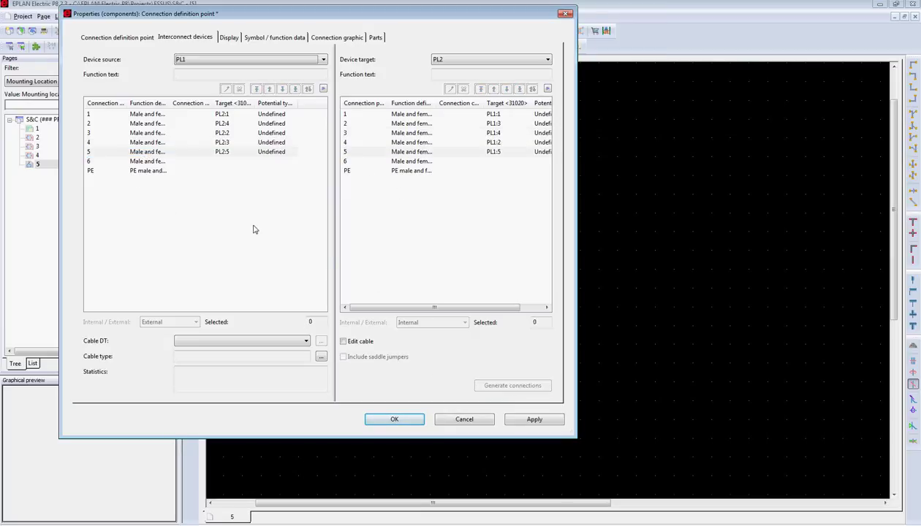
# Interconnect pins 6–6 and PE–PE, then apply and confirm the connections
pyautogui.click(138, 163)
pyautogui.click(391, 161)
pyautogui.click(486, 384)
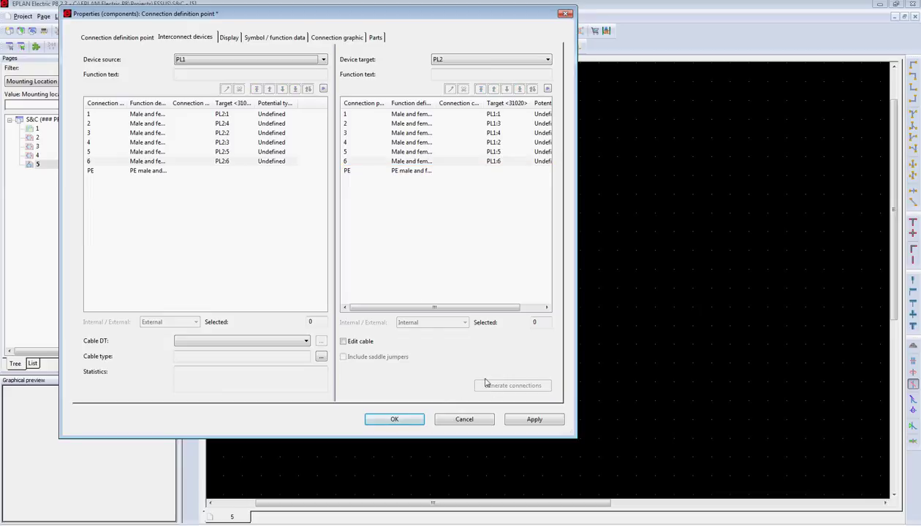
pyautogui.click(279, 172)
pyautogui.click(399, 172)
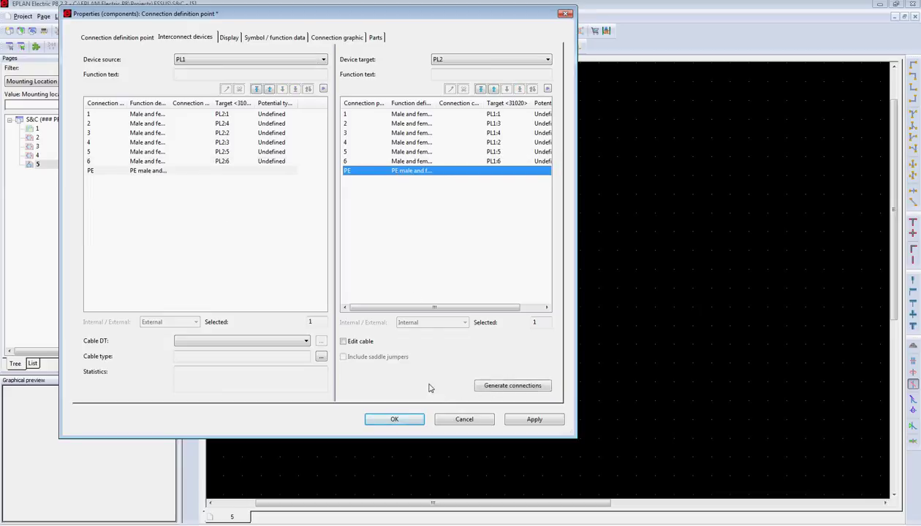
pyautogui.click(481, 385)
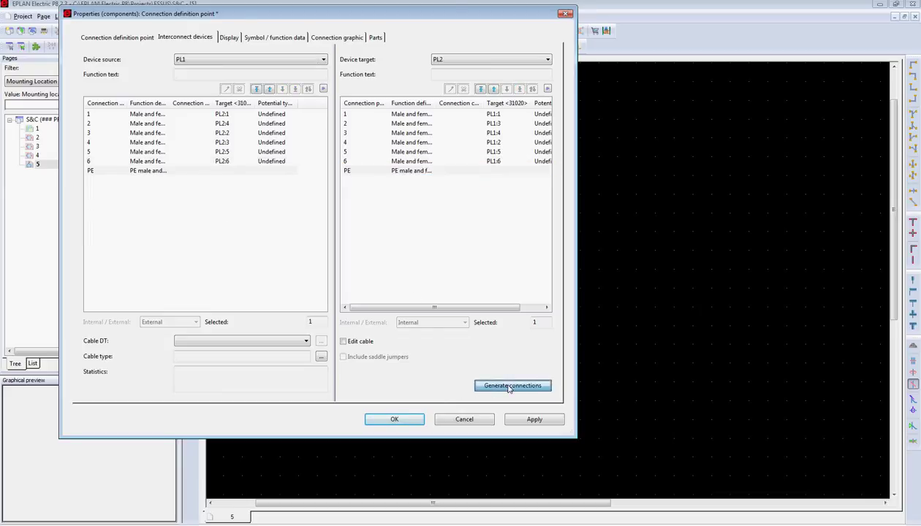
pyautogui.click(542, 422)
pyautogui.click(415, 420)
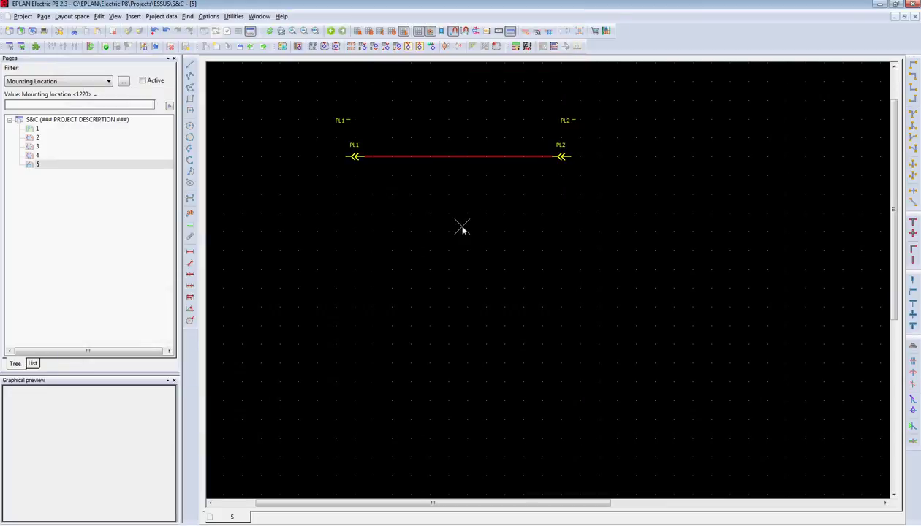
# Open the connections navigator and inspect each PL1–PL2 wire, including PE
pyautogui.click(162, 16)
pyautogui.moveTo(170, 113)
pyautogui.click(282, 111)
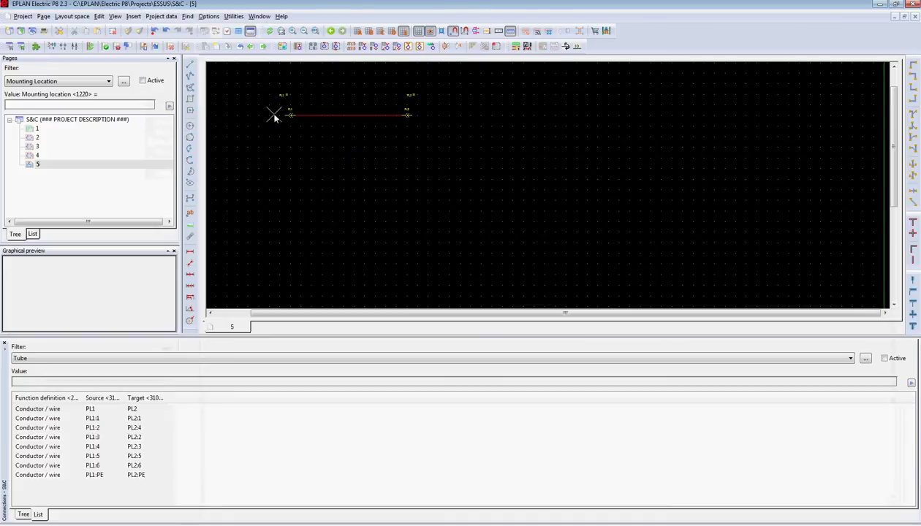
pyautogui.click(81, 419)
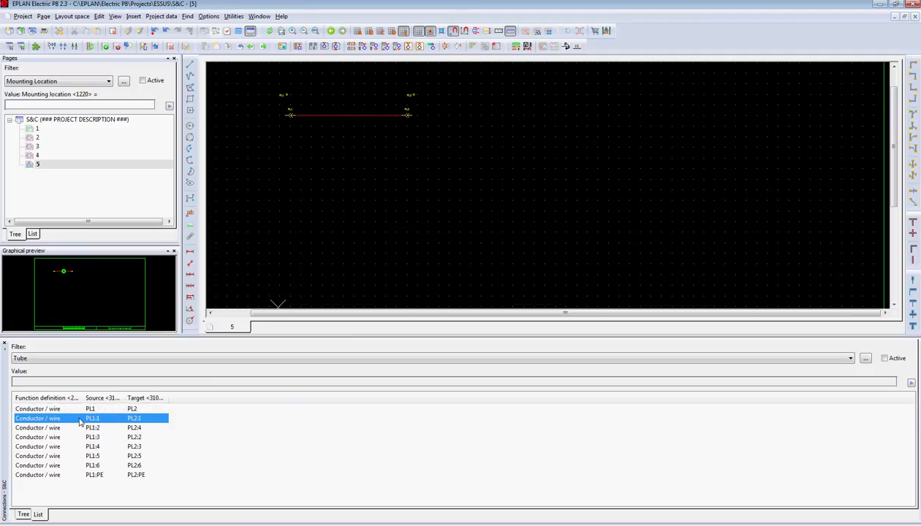
pyautogui.click(94, 437)
pyautogui.click(98, 428)
pyautogui.click(96, 437)
pyautogui.click(97, 447)
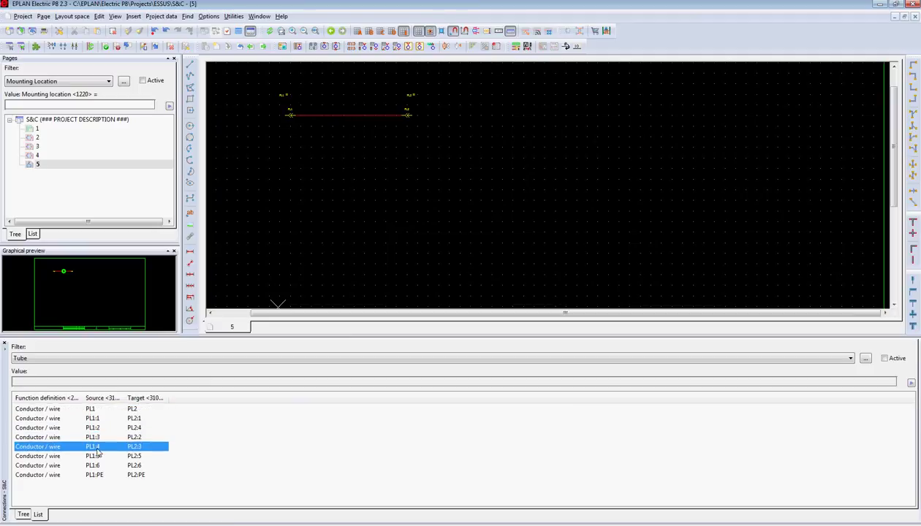
pyautogui.click(96, 456)
pyautogui.click(96, 466)
pyautogui.click(97, 476)
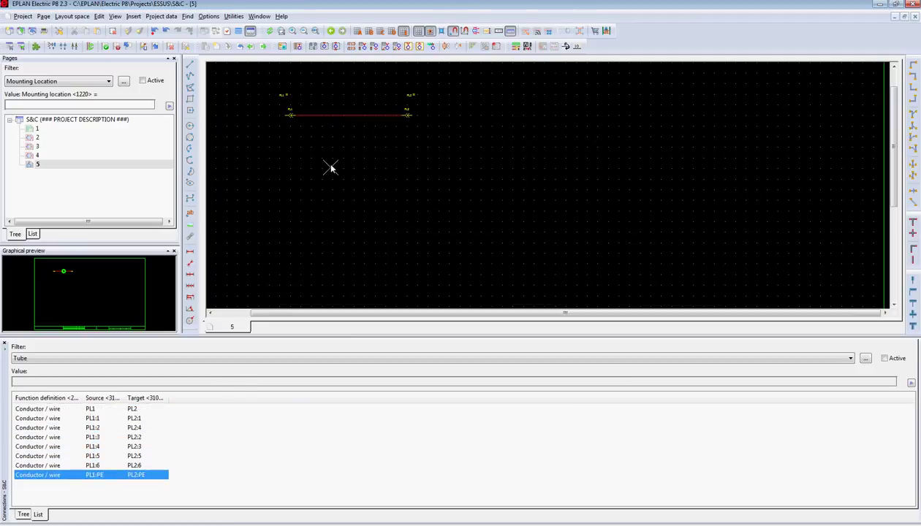
# Select the six wires PL1:1 through PL1:6, excluding the PE wire
pyautogui.keyDown('shift'); pyautogui.click(92, 419); pyautogui.keyUp('shift')
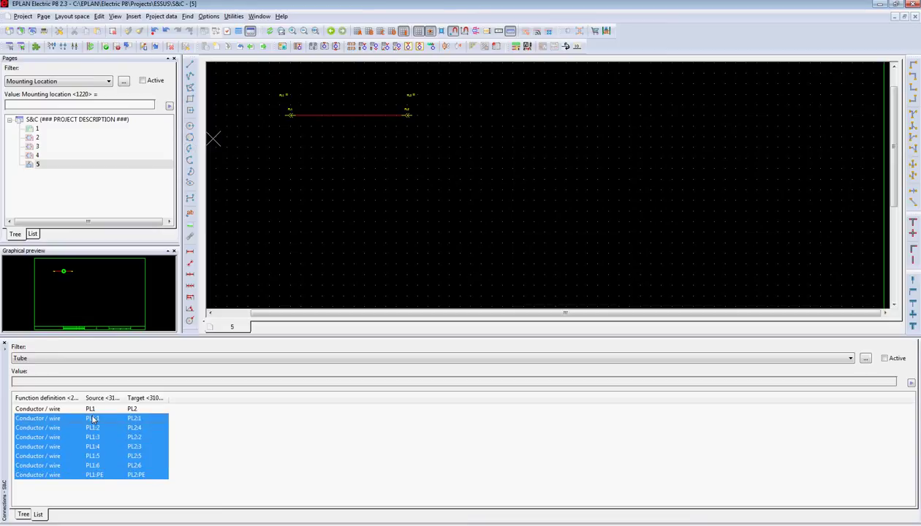
pyautogui.click(83, 465)
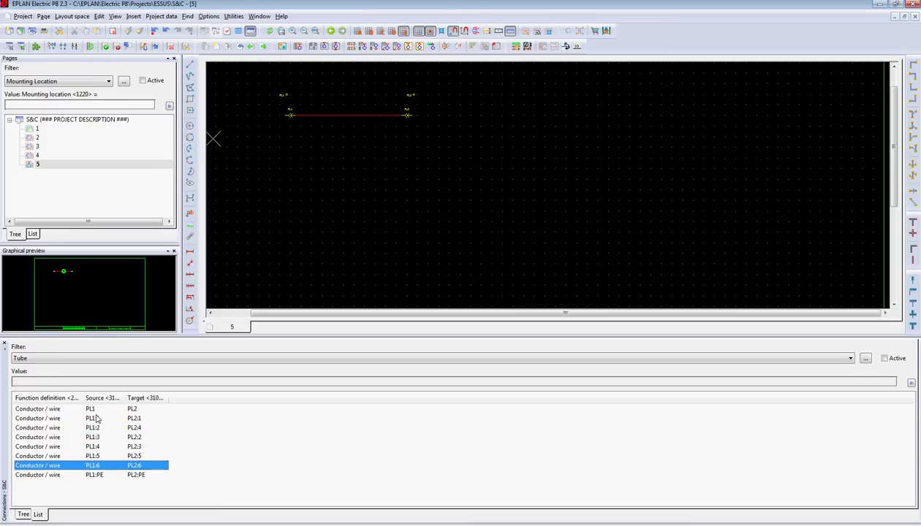
pyautogui.keyDown('shift'); pyautogui.click(95, 419); pyautogui.keyUp('shift')
# Give the six selected wires colour RED and cross-section 12
pyautogui.rightClick(95, 423)
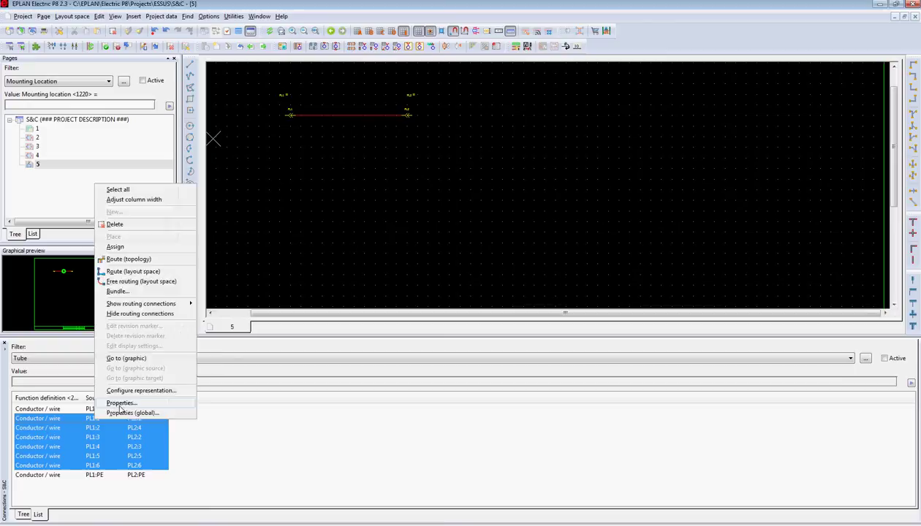
pyautogui.click(125, 407)
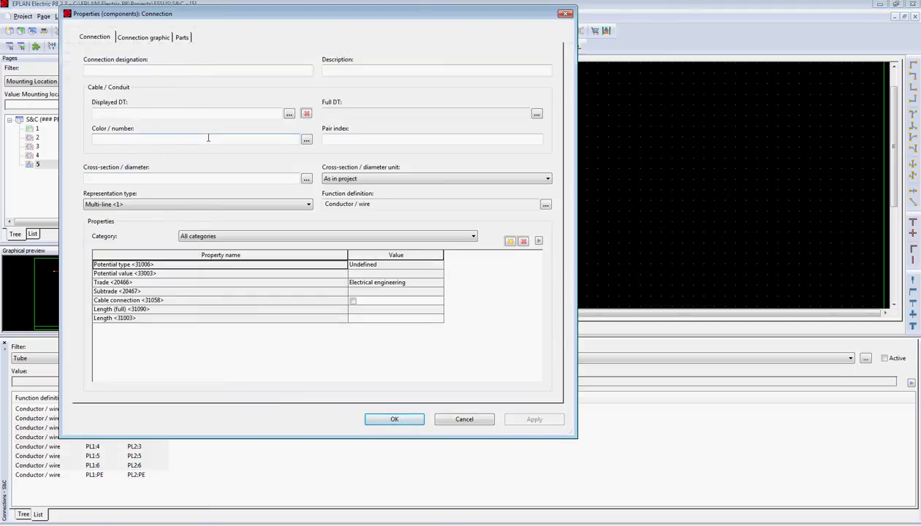
pyautogui.write('RED')
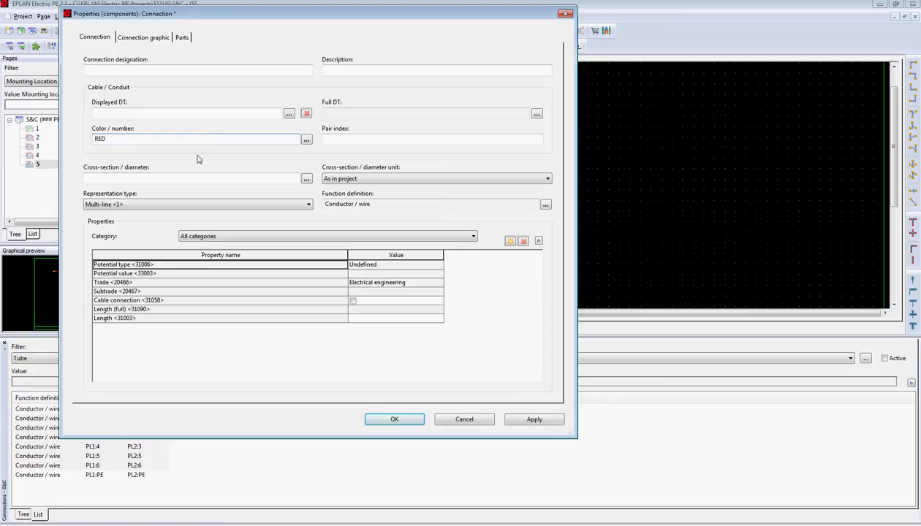
pyautogui.click(184, 181)
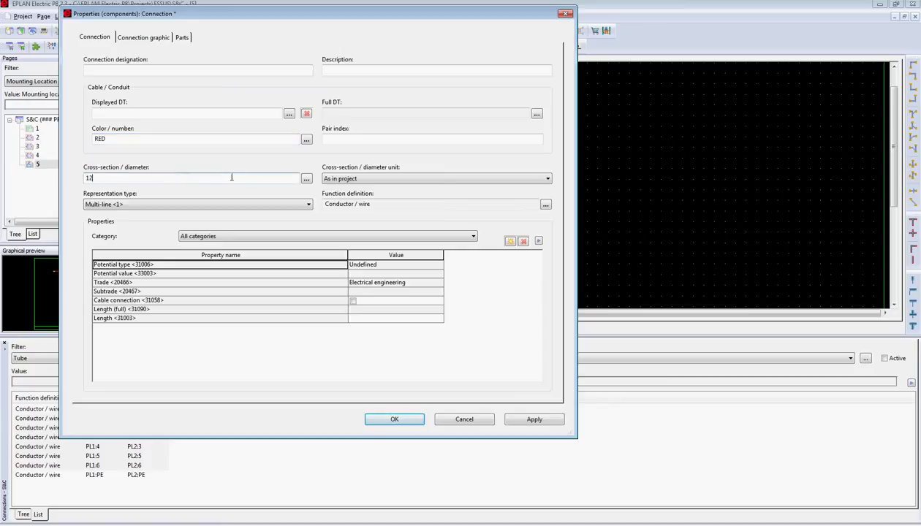
pyautogui.write('12')
pyautogui.click(403, 419)
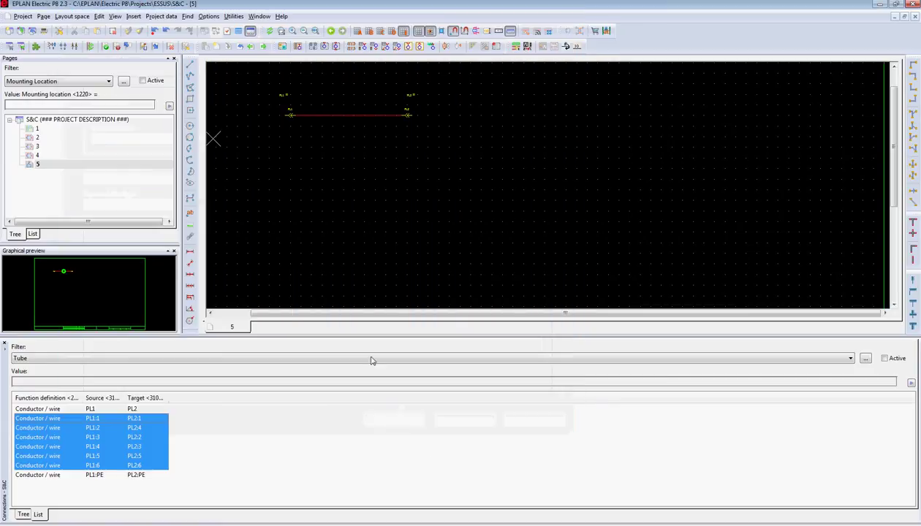
# Give the PL1:PE–PL2:PE wire colour GRN/YEL and cross-section 12
pyautogui.click(101, 476)
pyautogui.rightClick(101, 476)
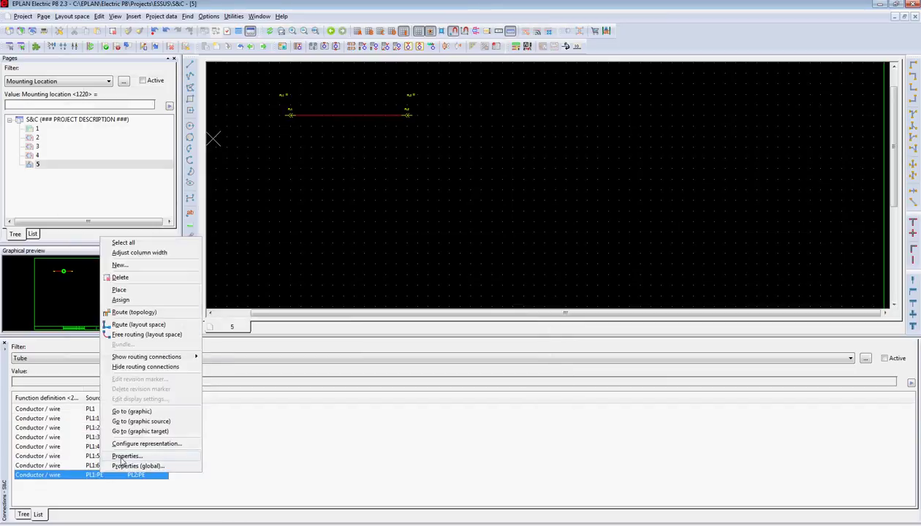
pyautogui.click(121, 466)
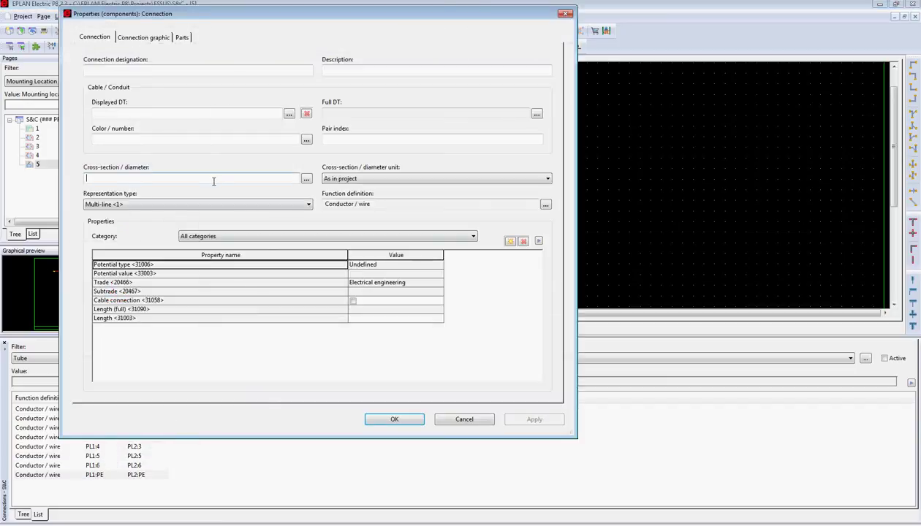
pyautogui.click(287, 139)
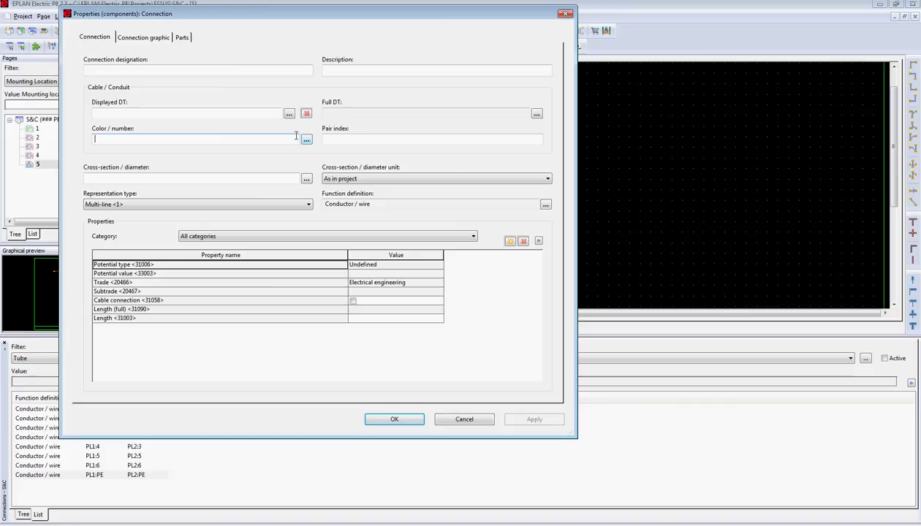
pyautogui.write('GRNB')
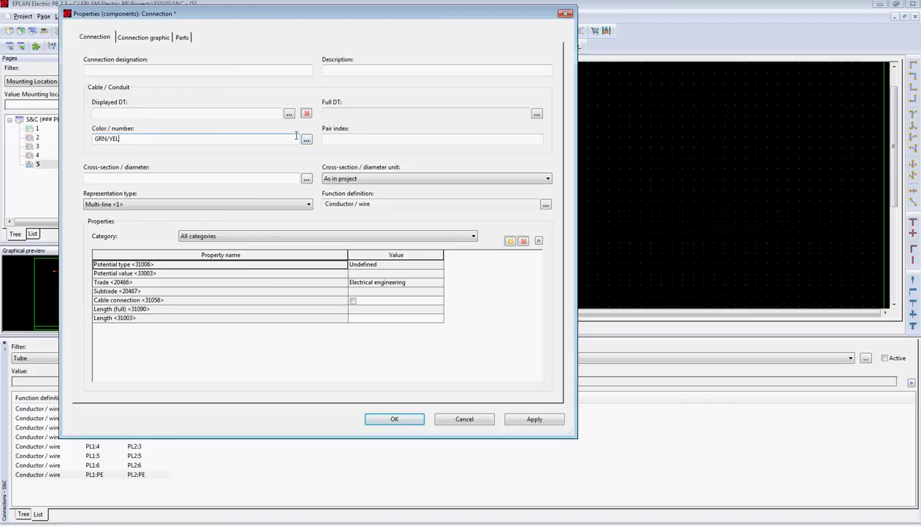
pyautogui.click(235, 178)
pyautogui.write('1.5')
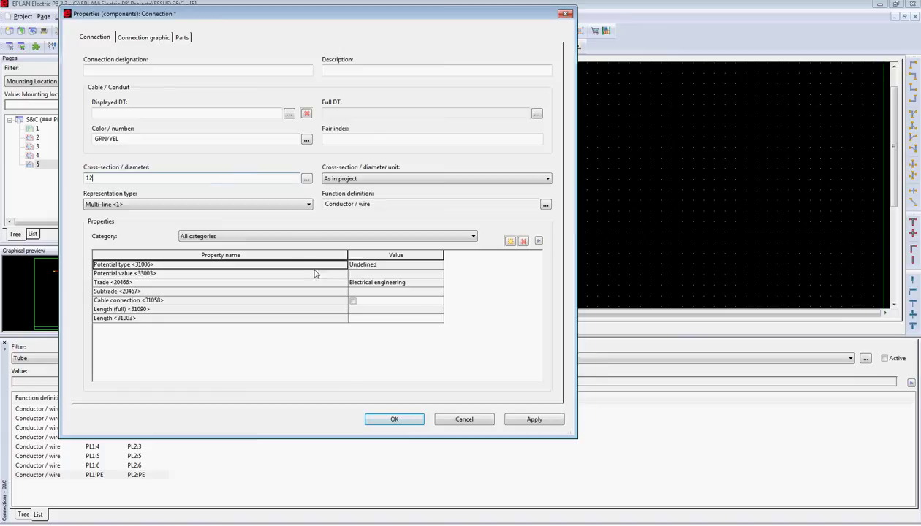
pyautogui.click(393, 419)
# Create a new Connection list report with Manual placement output format
pyautogui.click(377, 208)
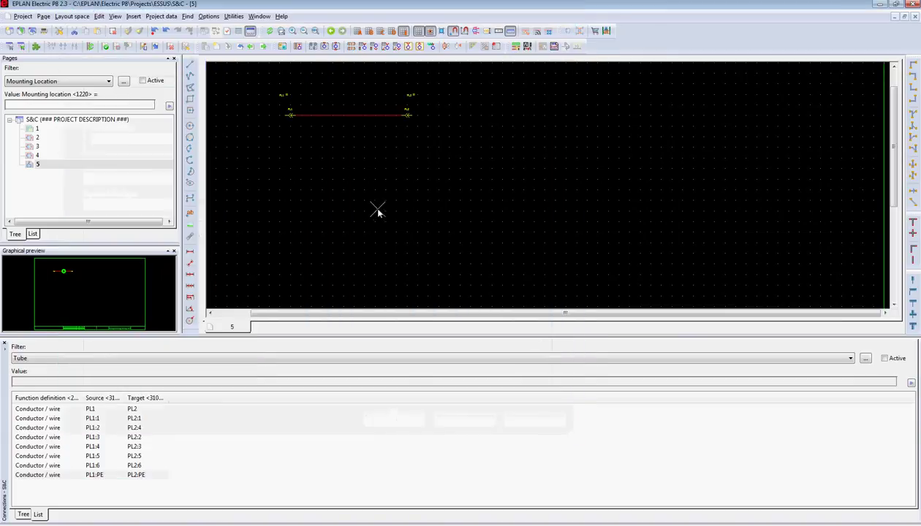
pyautogui.scroll(-2, 376, 208)
pyautogui.scroll(2, 421, 214)
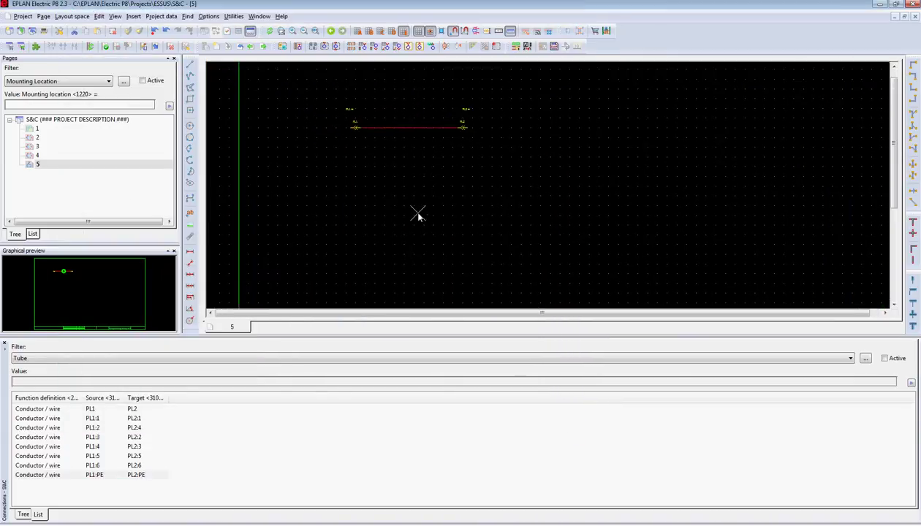
pyautogui.click(236, 17)
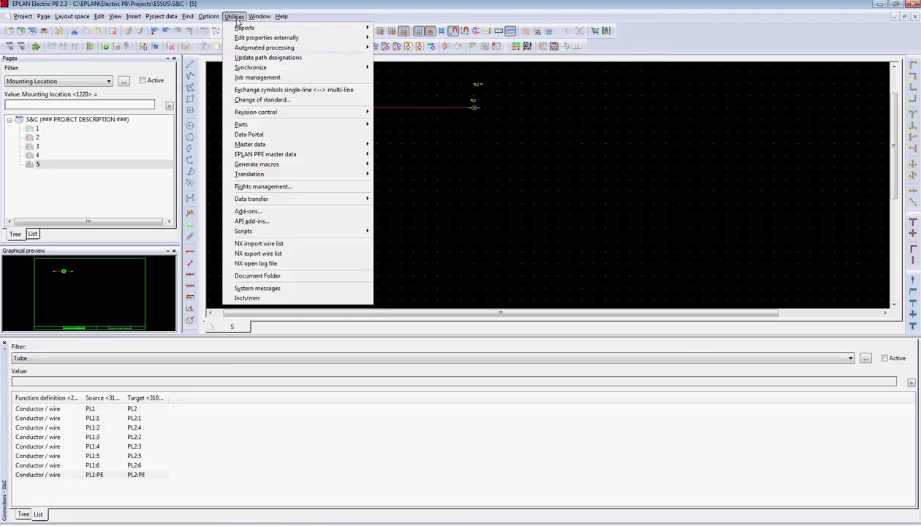
pyautogui.moveTo(244, 28)
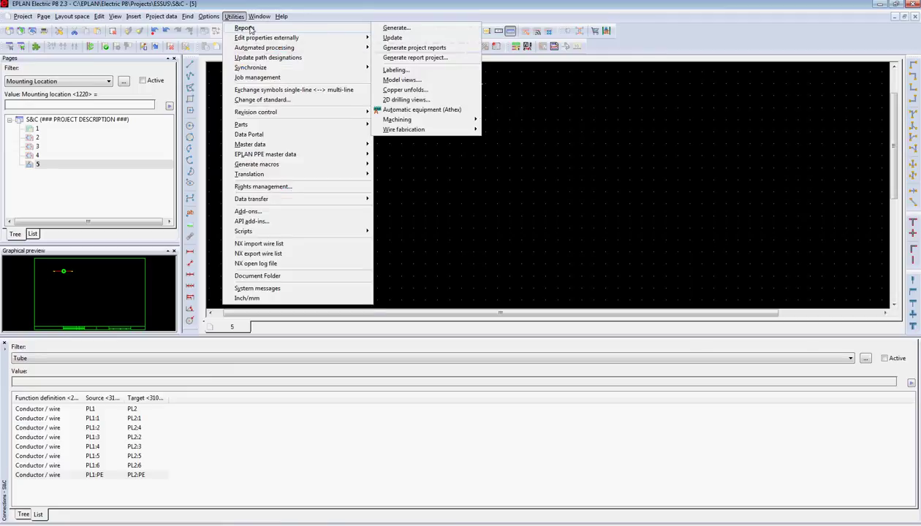
pyautogui.click(396, 28)
pyautogui.click(407, 352)
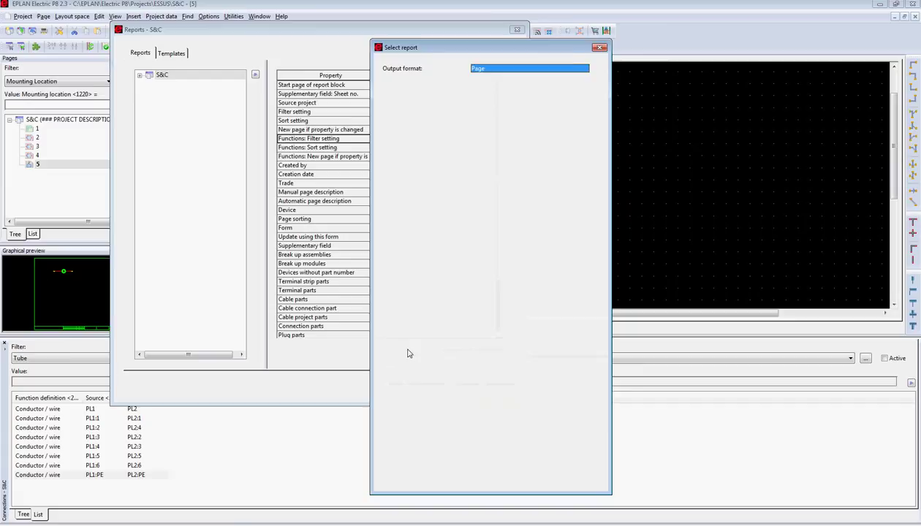
pyautogui.click(395, 142)
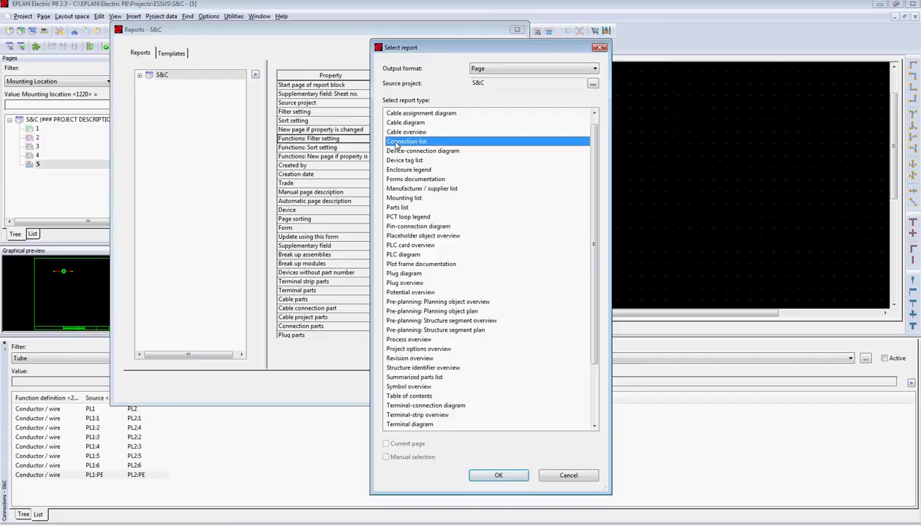
pyautogui.click(491, 69)
pyautogui.click(495, 86)
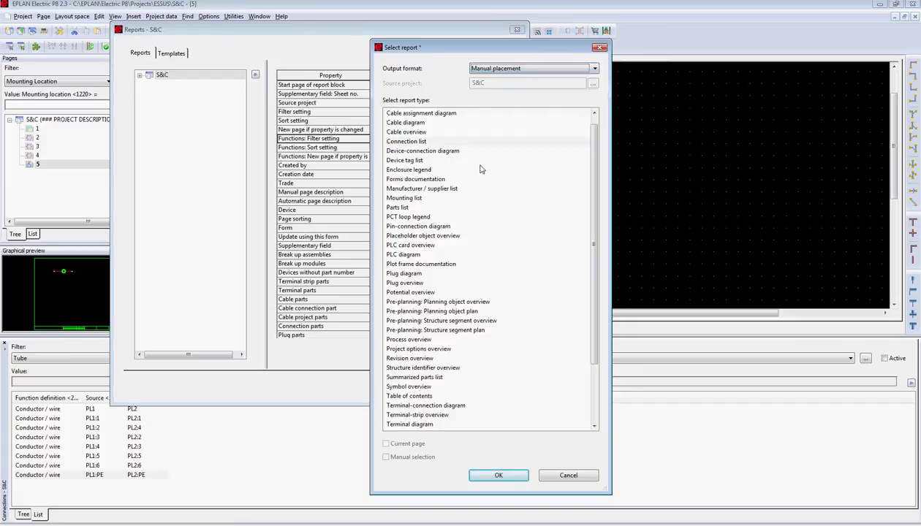
pyautogui.click(496, 476)
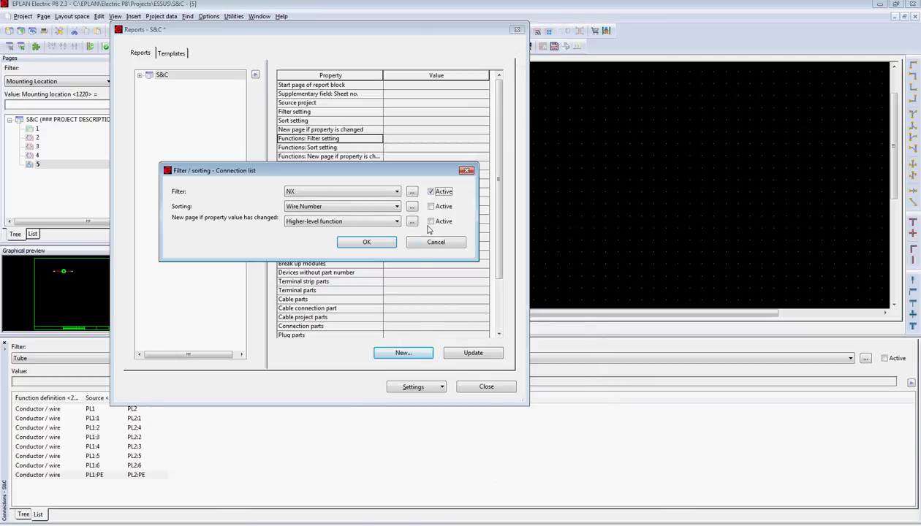
pyautogui.click(376, 242)
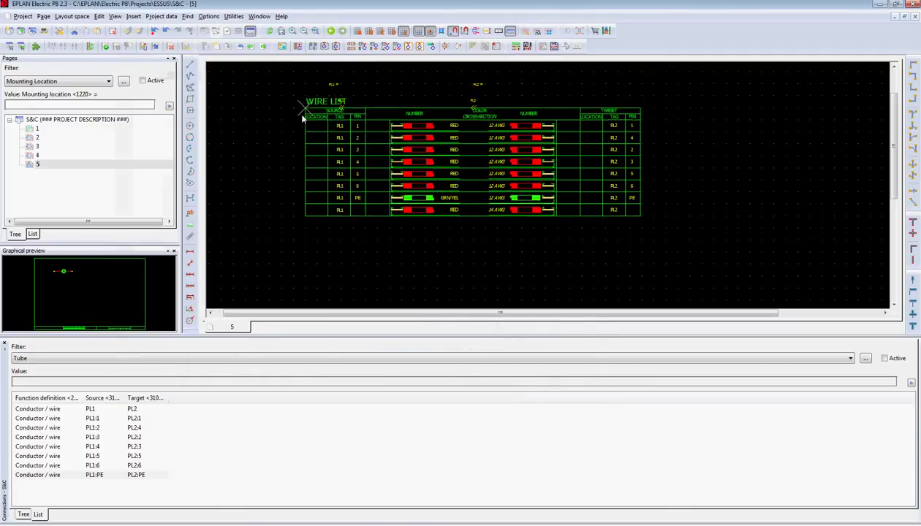
# Place the WIRE LIST table on page 5 below the PL1–PL2 wire
pyautogui.click(268, 153)
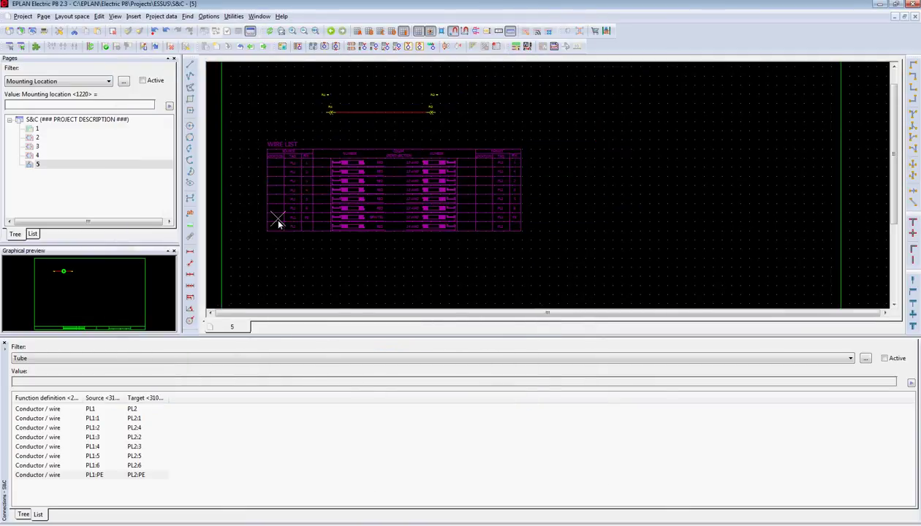
pyautogui.scroll(4, 294, 252)
pyautogui.scroll(-1, 301, 246)
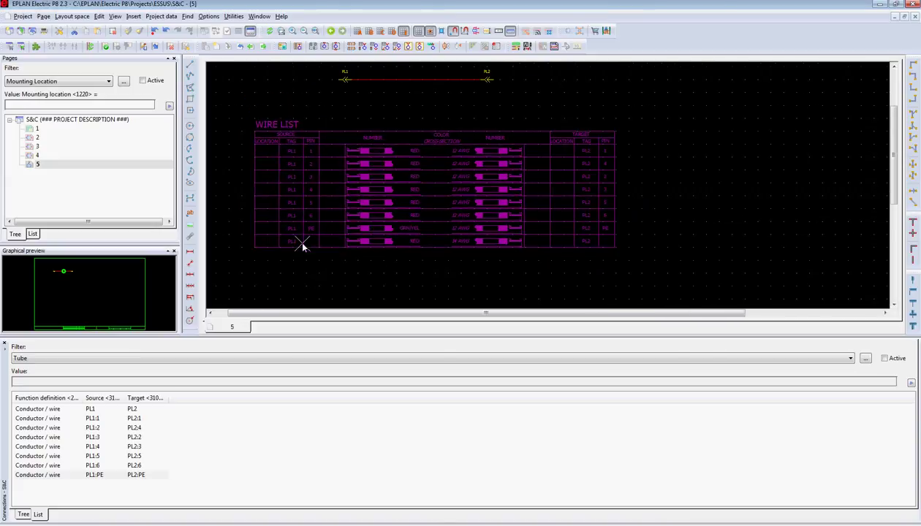